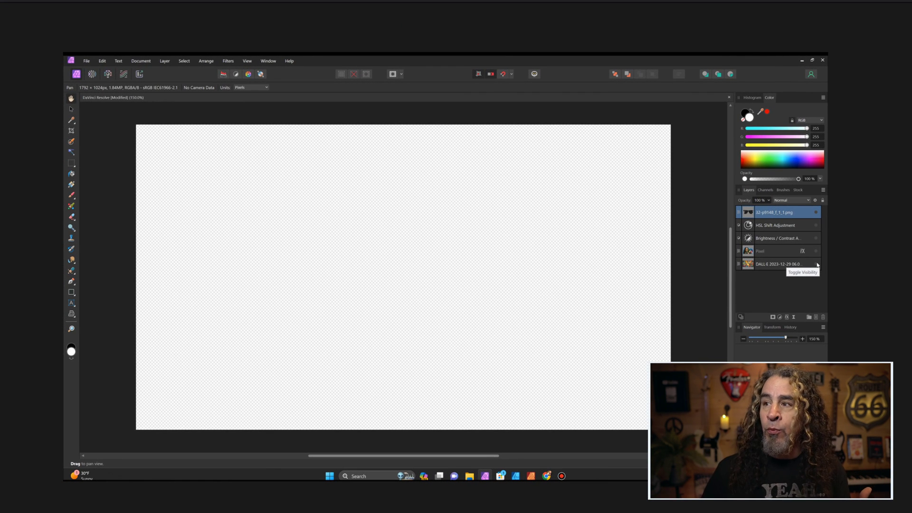
Show the DALL-E background, Pixel portrait, Brightness/Contrast, HSL Shift and sunglasses layers
click(817, 264)
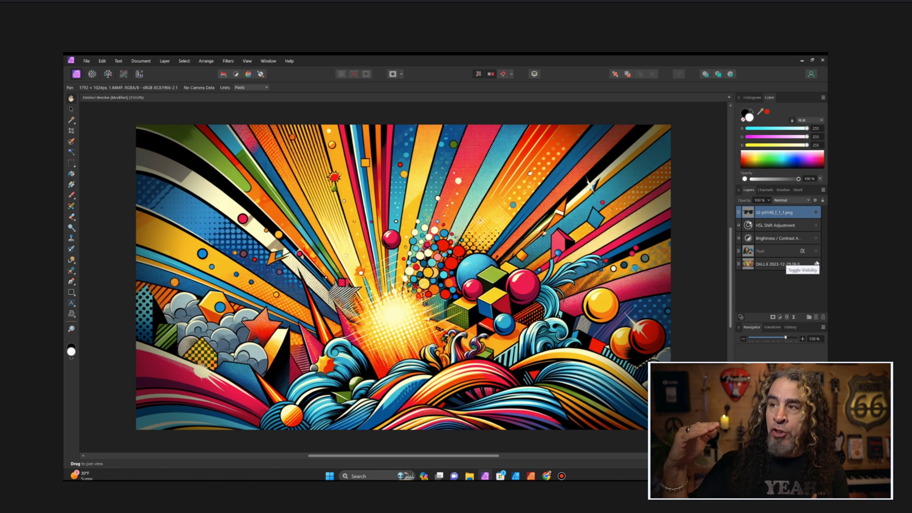
click(817, 251)
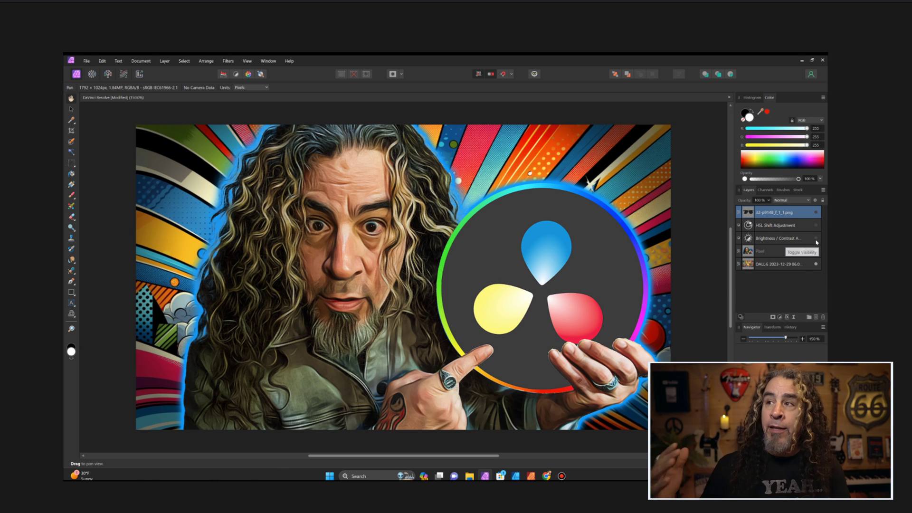
click(815, 238)
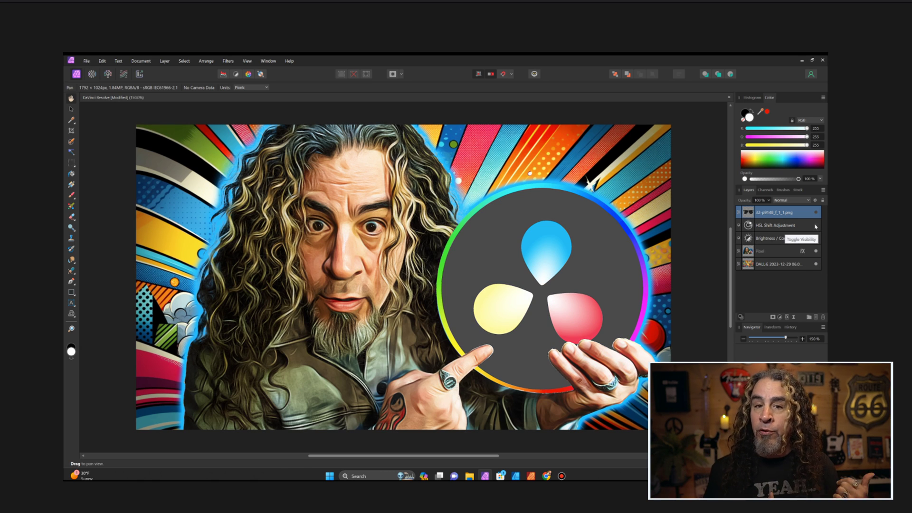
click(816, 226)
click(816, 212)
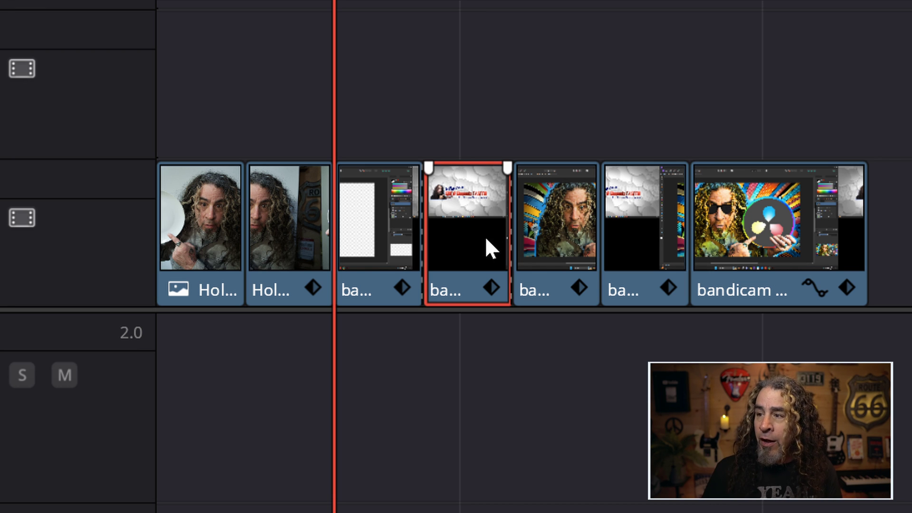
Move the fourth and colourful clips to V2, trim them, then return them full-length to V1
drag(485, 237, 424, 101)
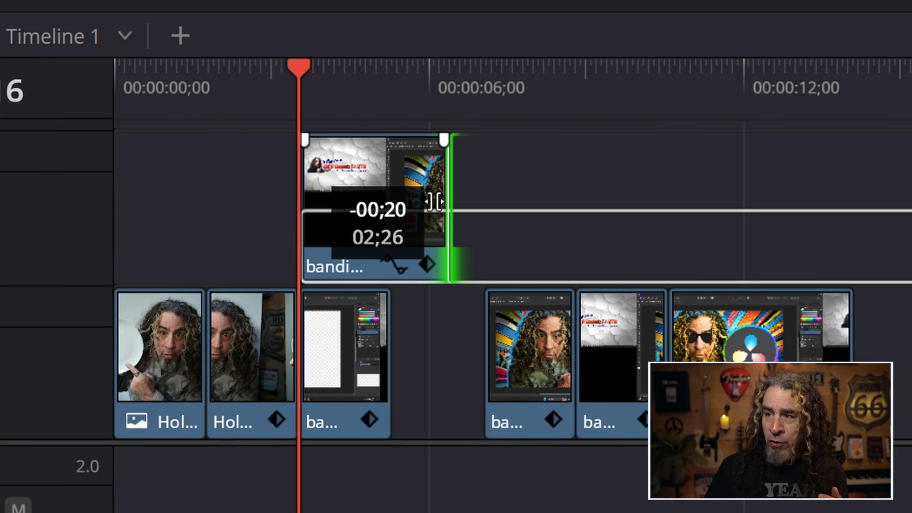
drag(446, 204, 391, 204)
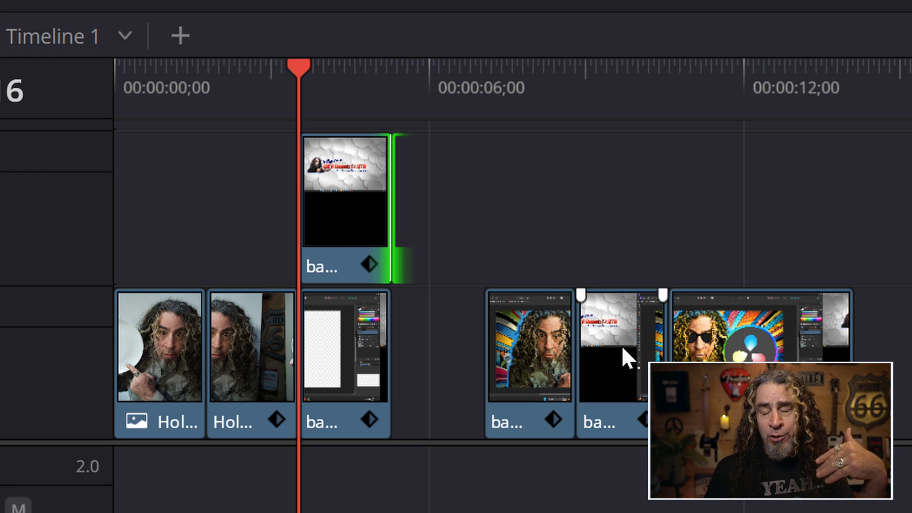
drag(340, 201, 433, 356)
drag(519, 362, 433, 244)
drag(482, 208, 519, 301)
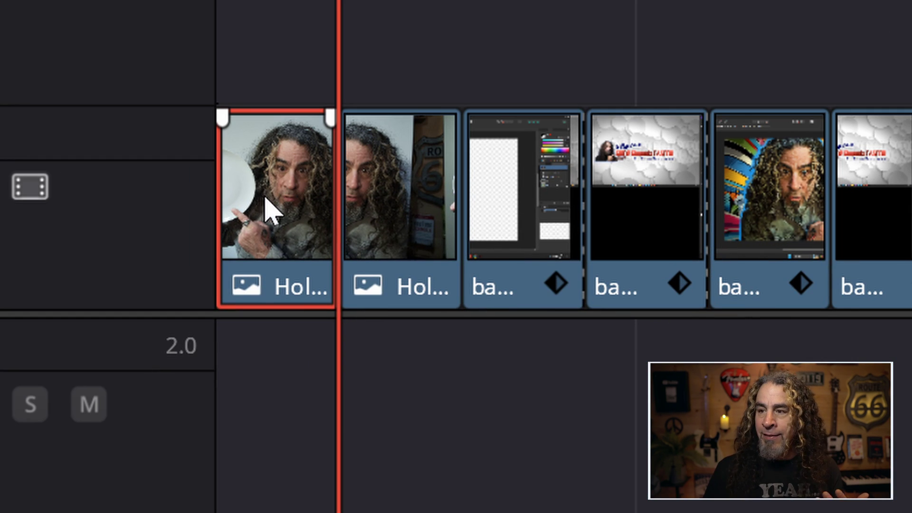
Flip the second Holding plate photo horizontally and play the timeline from its start
click(383, 212)
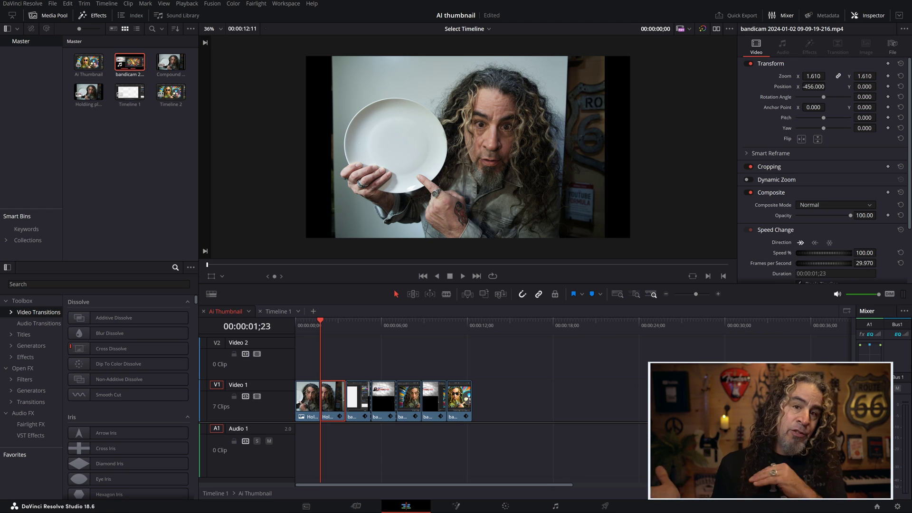
click(332, 241)
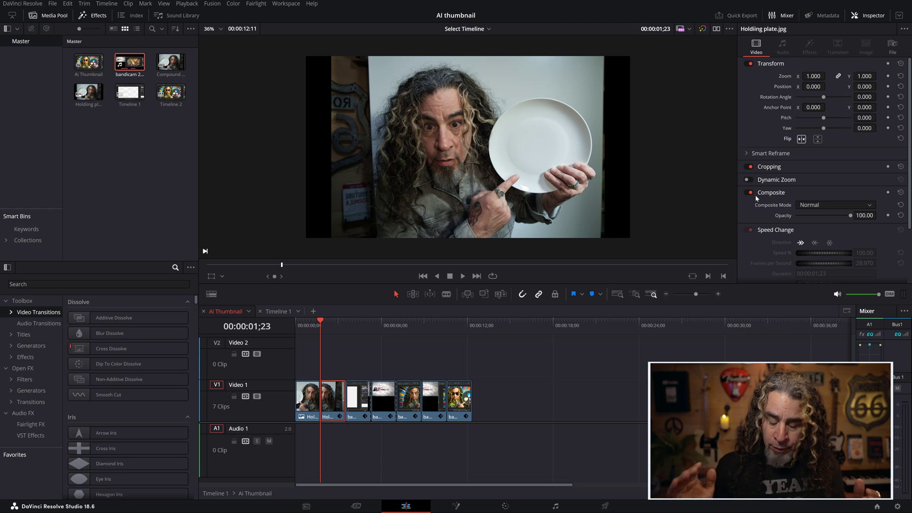
click(295, 324)
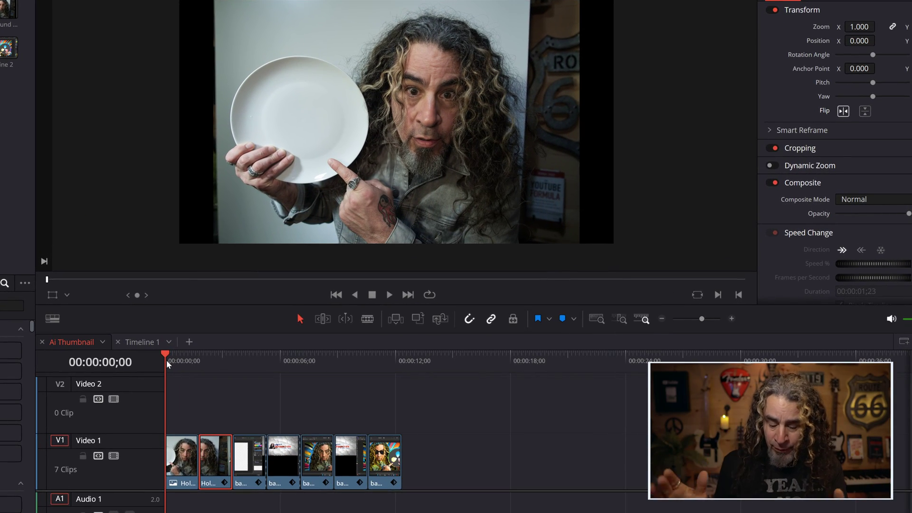
key(space)
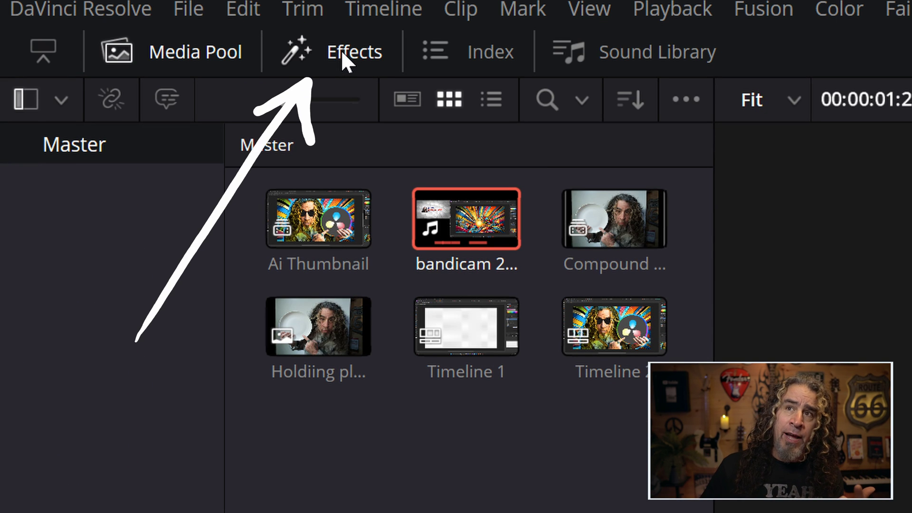
Scroll Effects > Video Transitions to TZ_Card Flip and drag Horizontal 1 toward the first cut
click(341, 50)
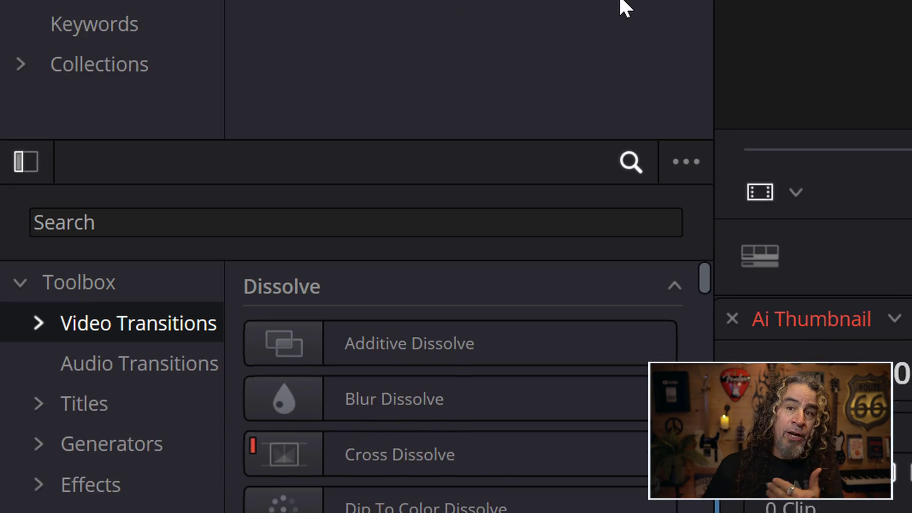
scroll(706, 66, down, 4)
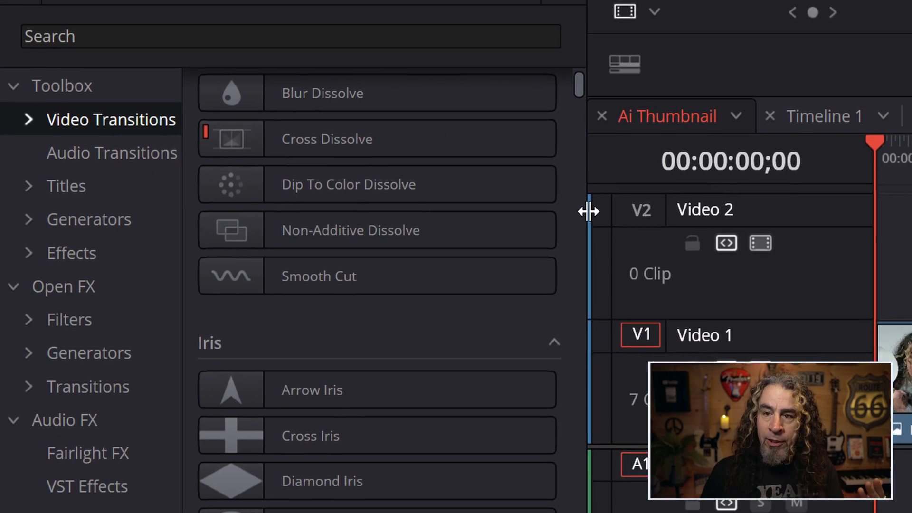
scroll(488, 309, down, 4)
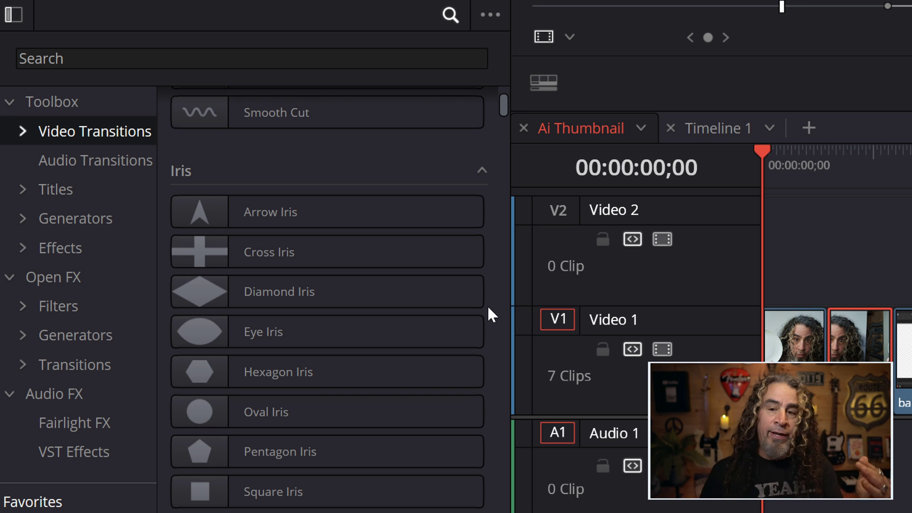
scroll(491, 296, down, 2)
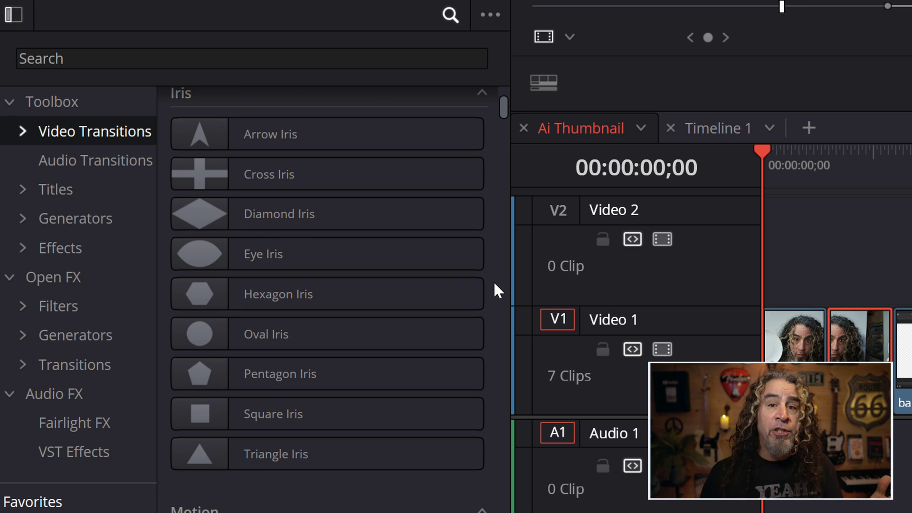
scroll(494, 279, down, 20)
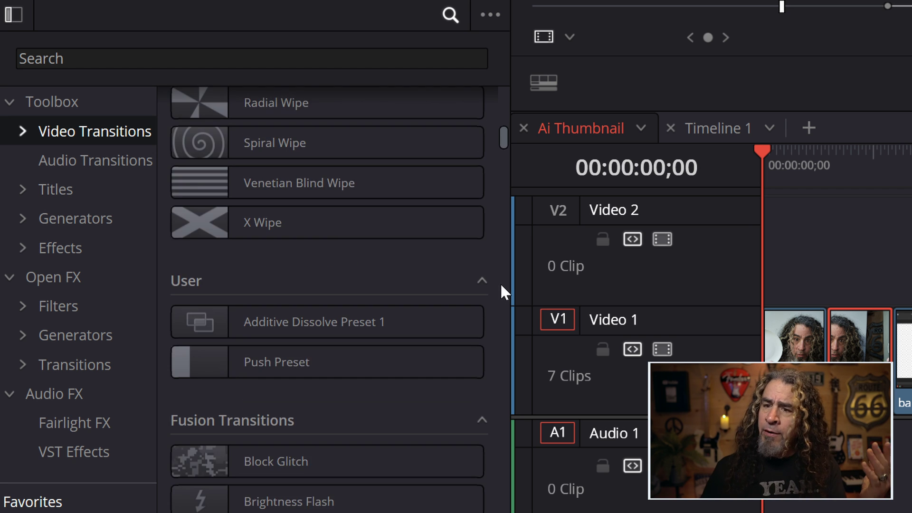
scroll(501, 288, down, 20)
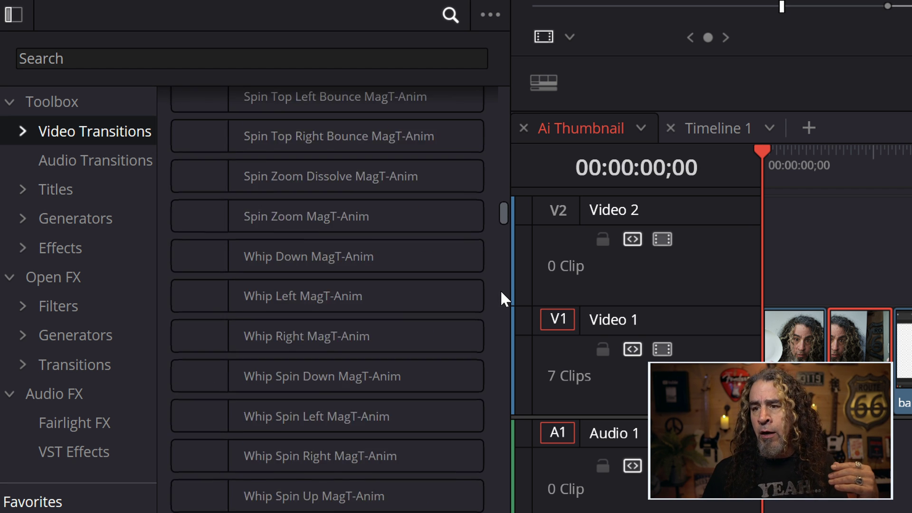
scroll(500, 289, down, 4)
scroll(498, 280, up, 2)
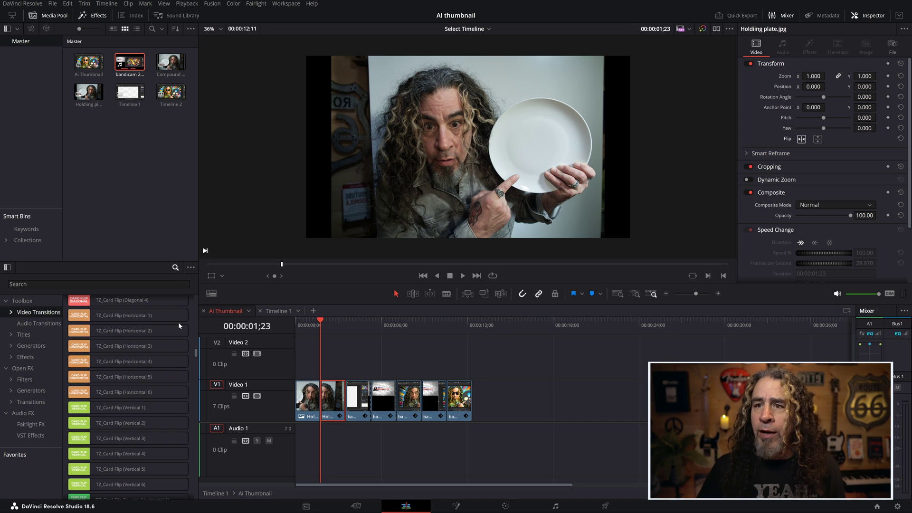
drag(178, 322, 323, 401)
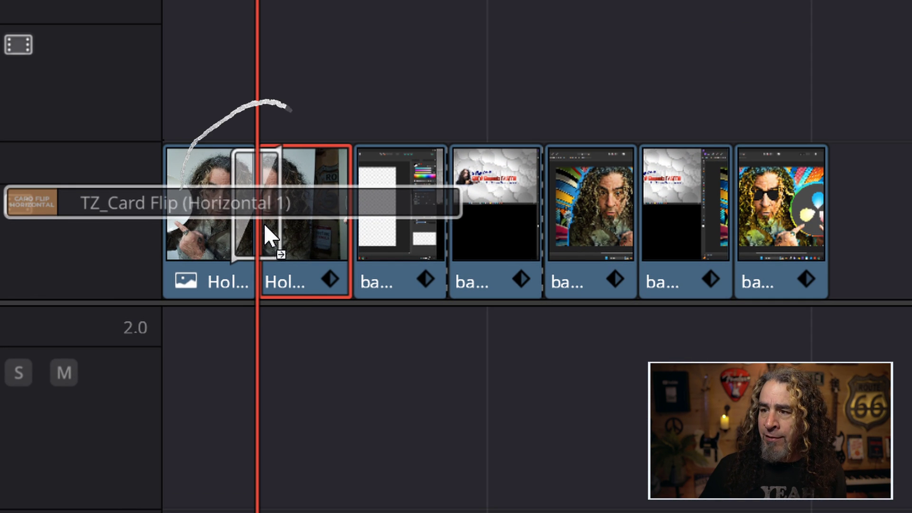
Drop TZ_Card Flip (Horizontal 1) between the Holding plate photos and zoom in on the clips
drag(264, 223, 264, 223)
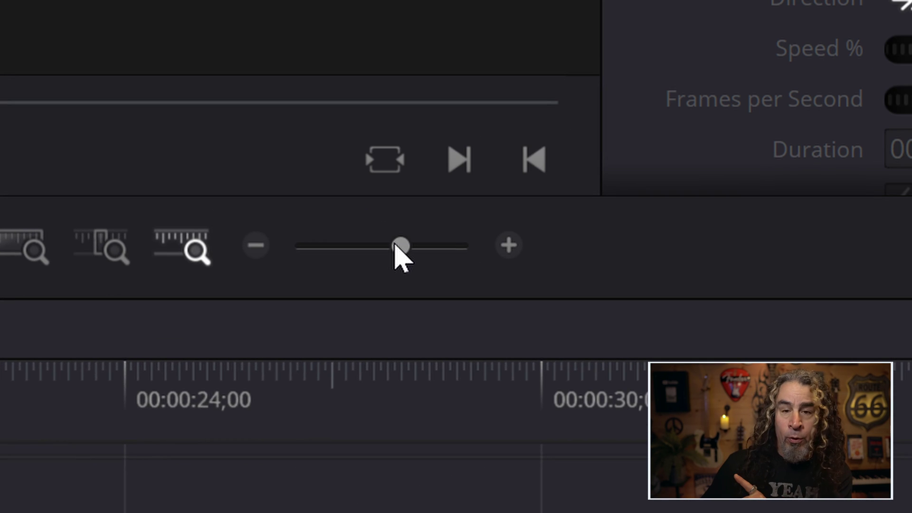
click(394, 245)
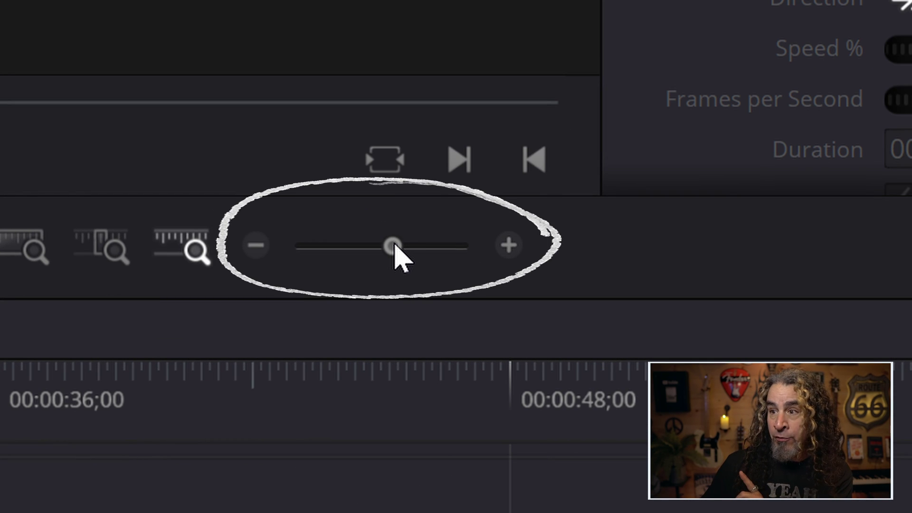
drag(394, 245, 409, 241)
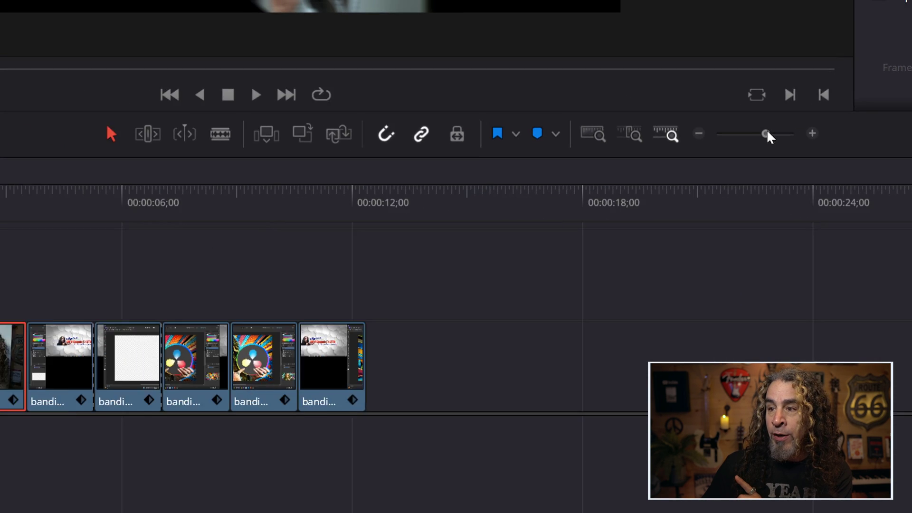
drag(769, 137, 775, 136)
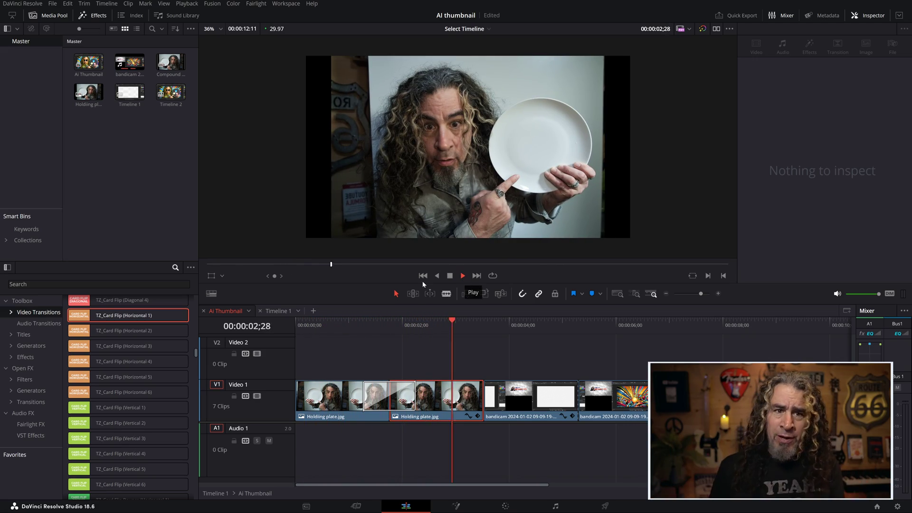
click(450, 276)
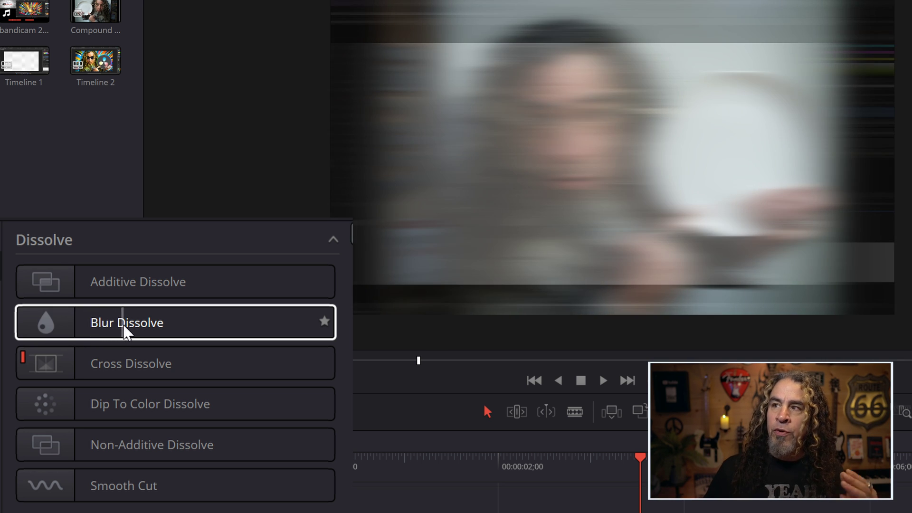
Select Blur Dissolve in the library and play the timeline to review the transitions
click(131, 333)
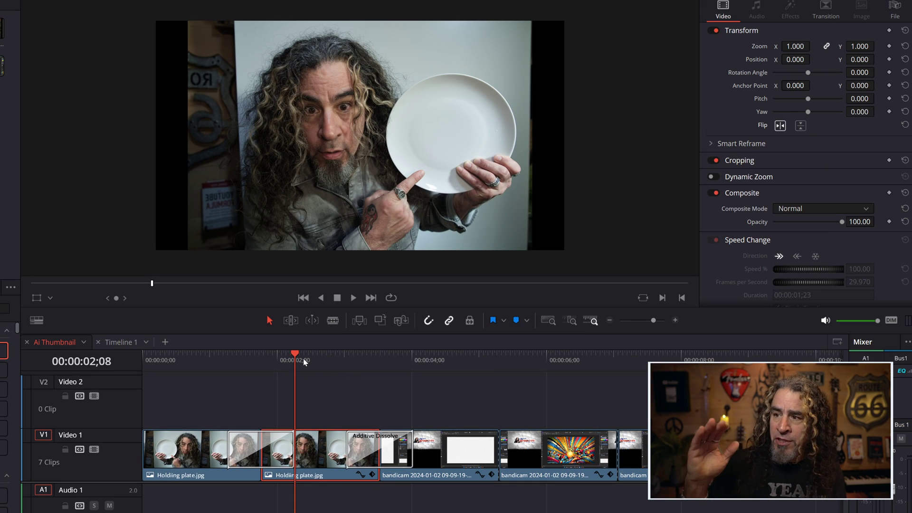
key(space)
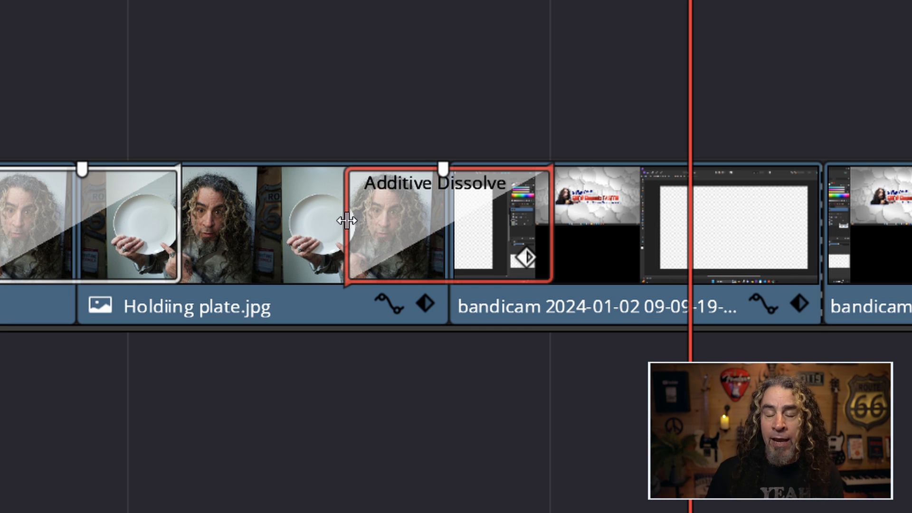
Extend the Additive Dissolve to 16 frames and play back through the edit
drag(346, 220, 383, 218)
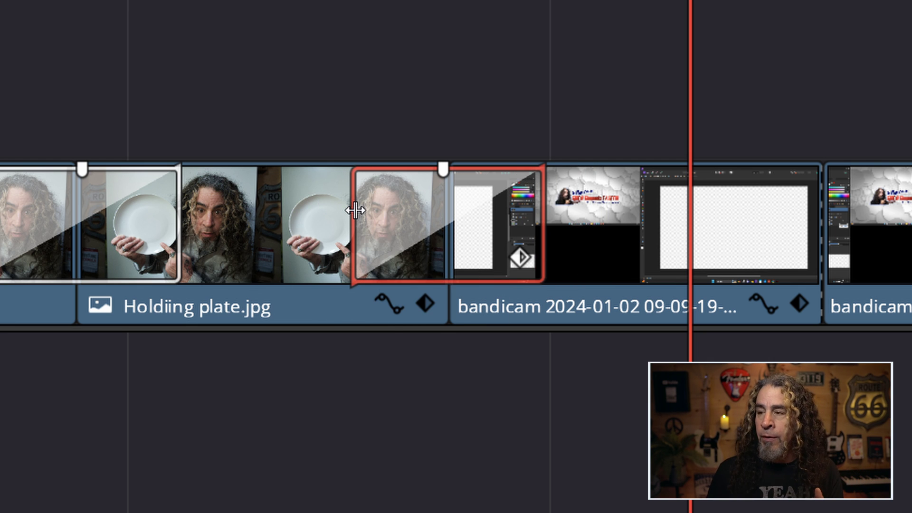
key(Up)
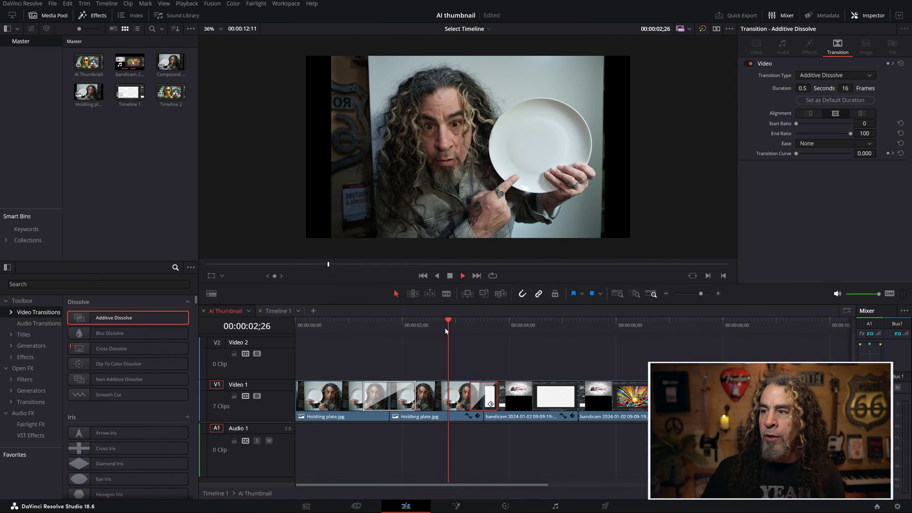
key(space)
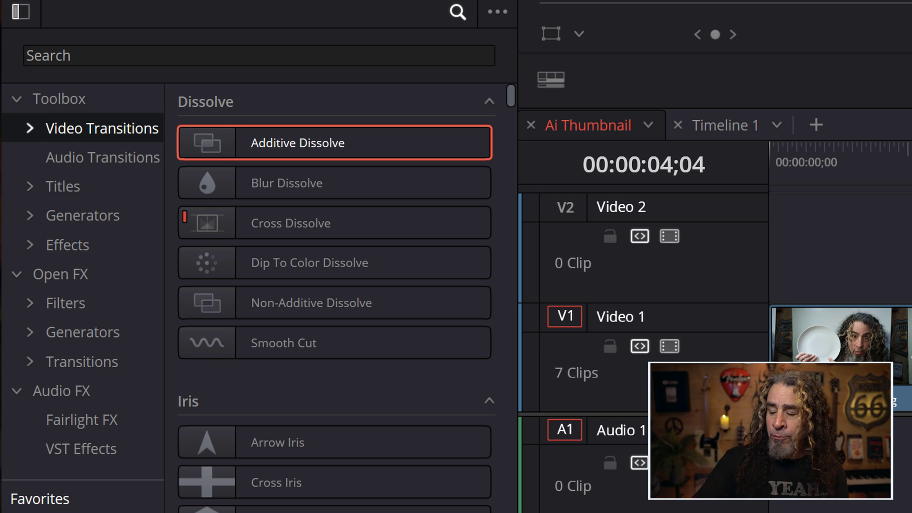
Add an Additive Dissolve between the first two bandicam clips, shortened to 22 frames
drag(321, 152, 911, 355)
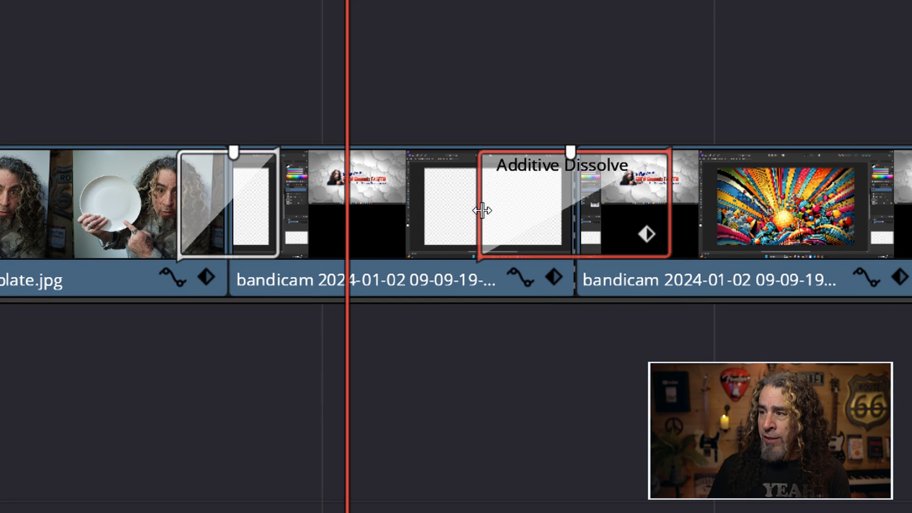
drag(481, 210, 509, 207)
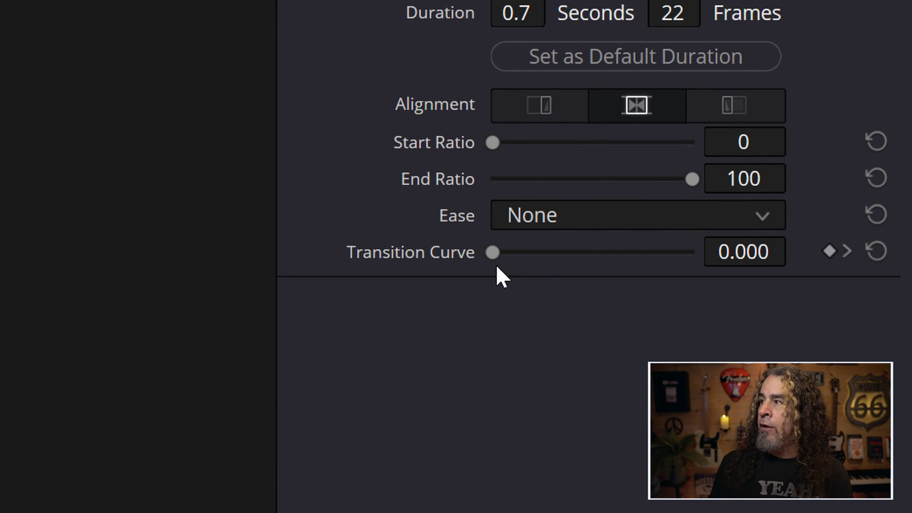
Set the 22-frame Additive Dissolve's Ease to In & Out in the Inspector
click(674, 221)
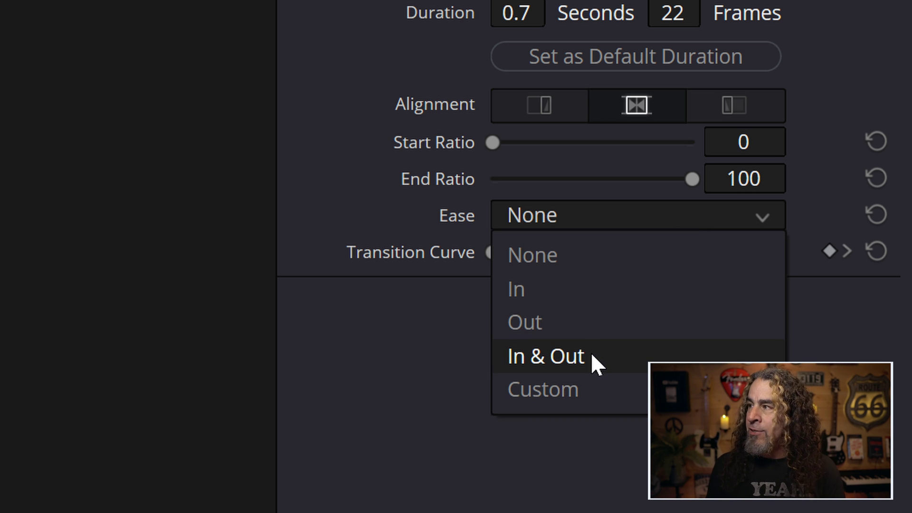
click(595, 364)
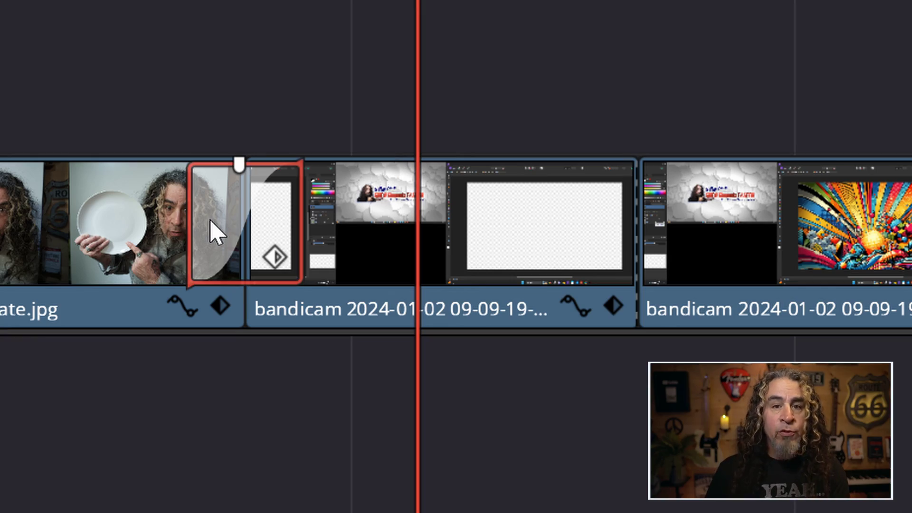
Save the eased Additive Dissolve as a transition preset with a custom name
right_click(216, 232)
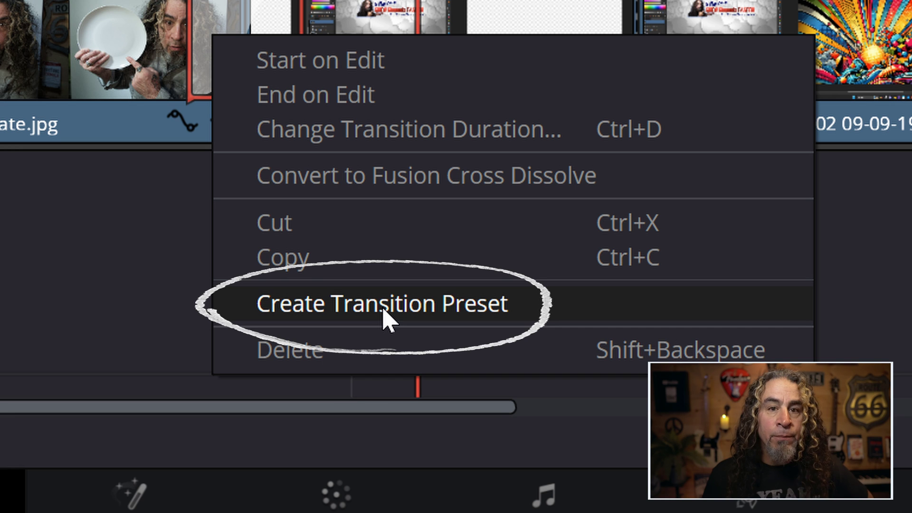
click(386, 319)
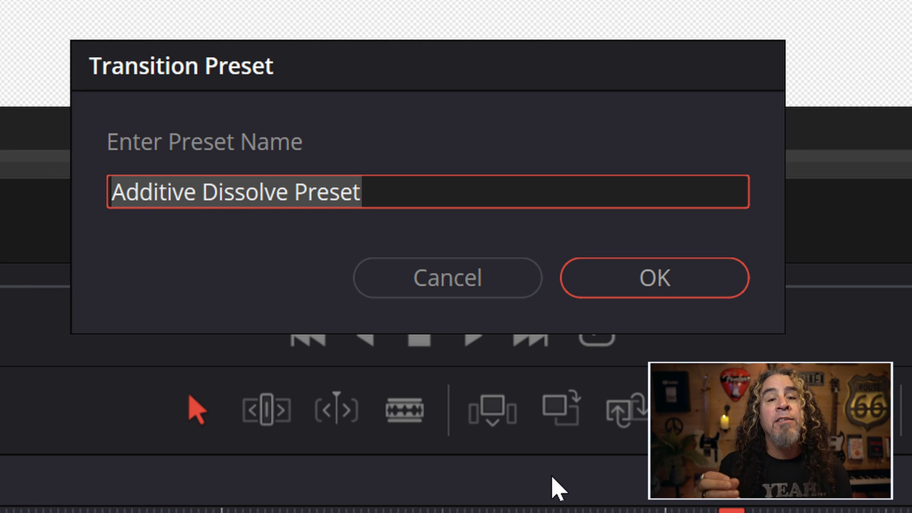
click(411, 183)
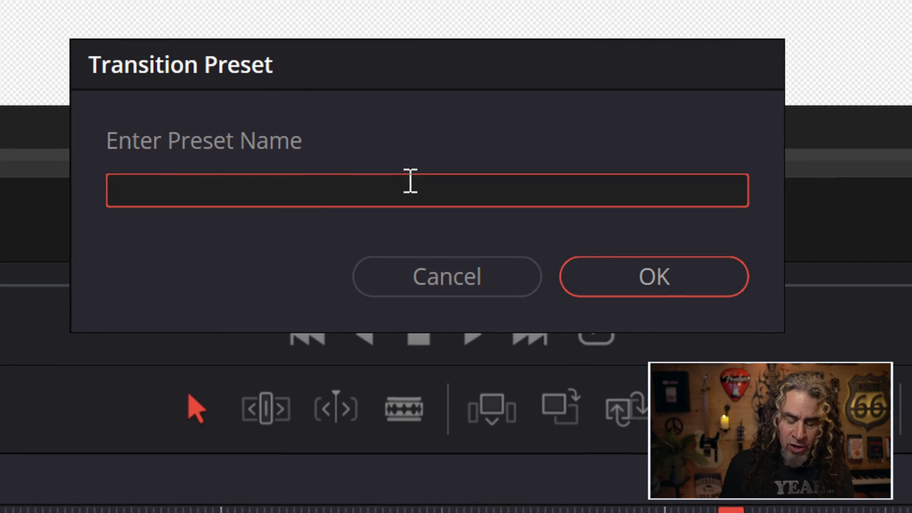
text(Daniel's Disso)
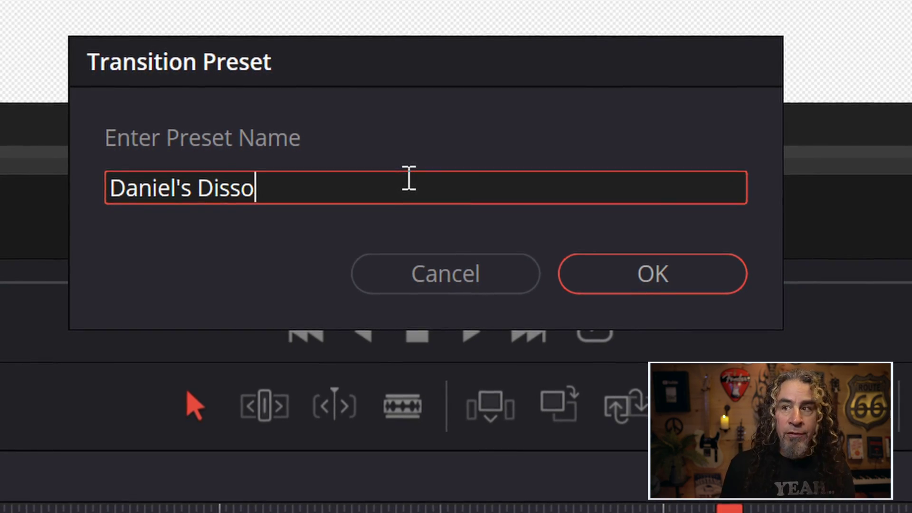
text(lve)
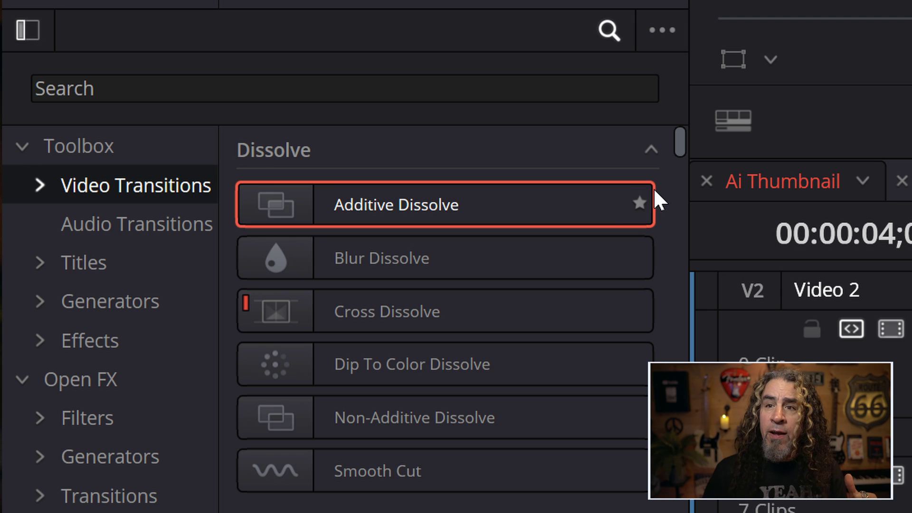
Scroll down to the User transitions and select the saved custom dissolve preset
scroll(615, 249, down, 12)
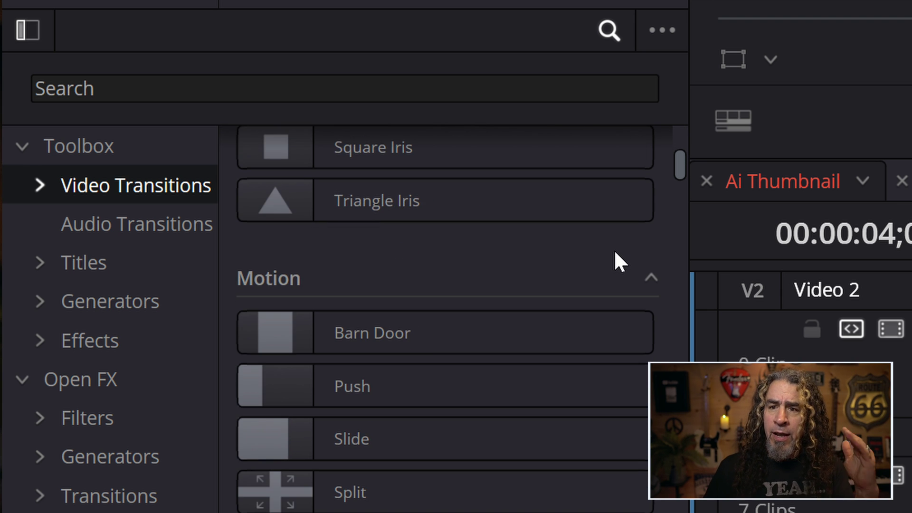
scroll(615, 249, down, 8)
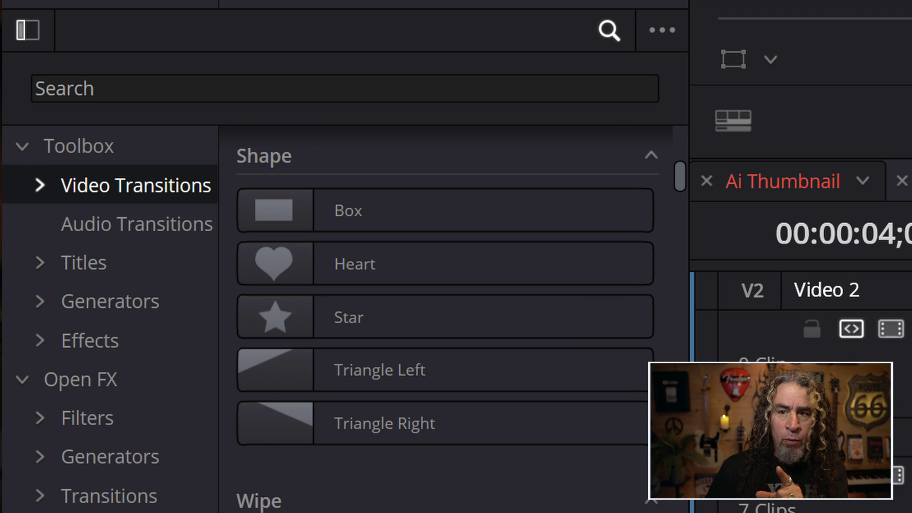
scroll(445, 318, down, 5)
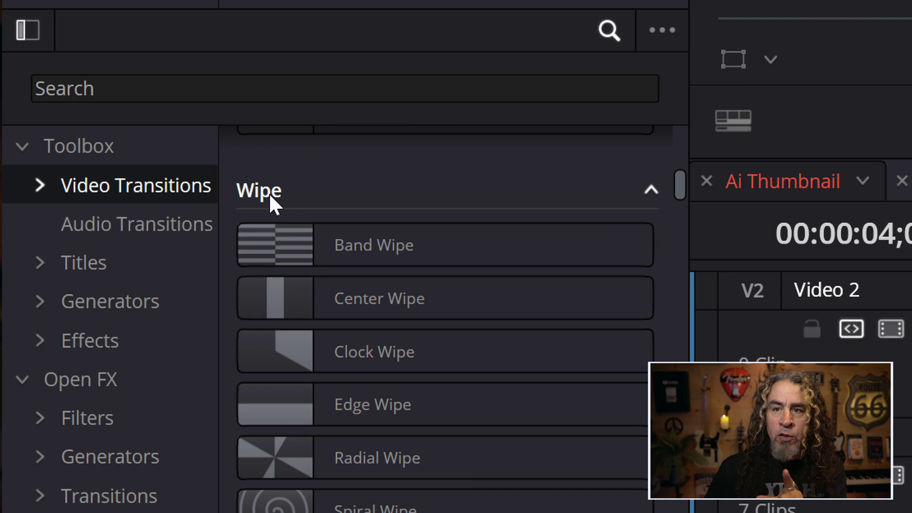
scroll(360, 426, down, 3)
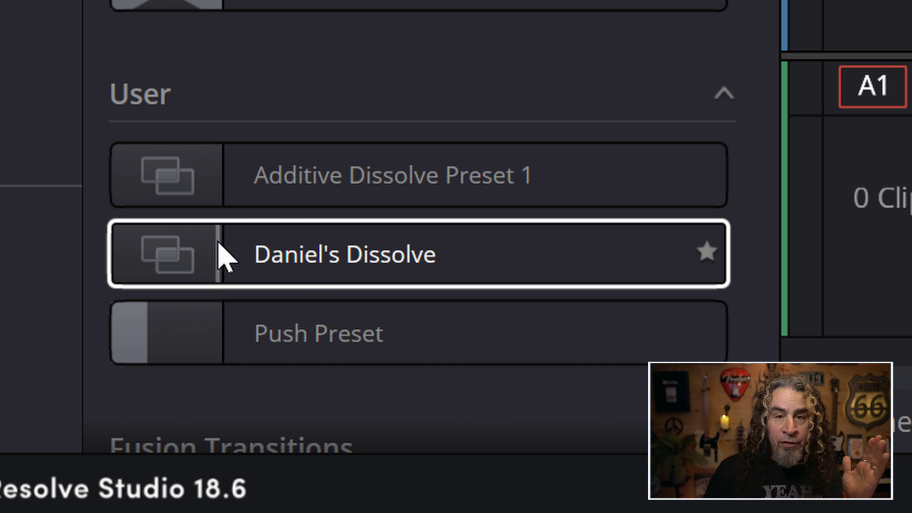
click(214, 255)
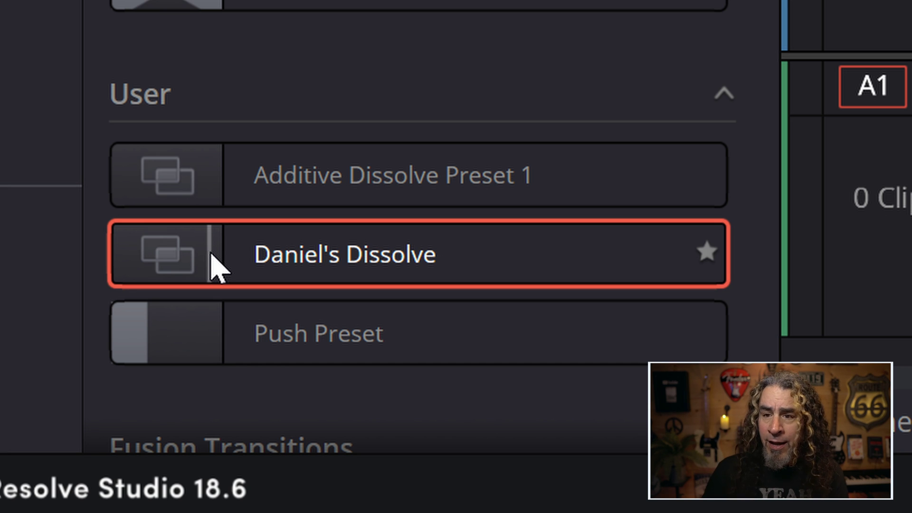
Place the custom dissolve on the remaining bandicam cuts, reviewing its Ease options in the Inspector
drag(212, 255, 911, 0)
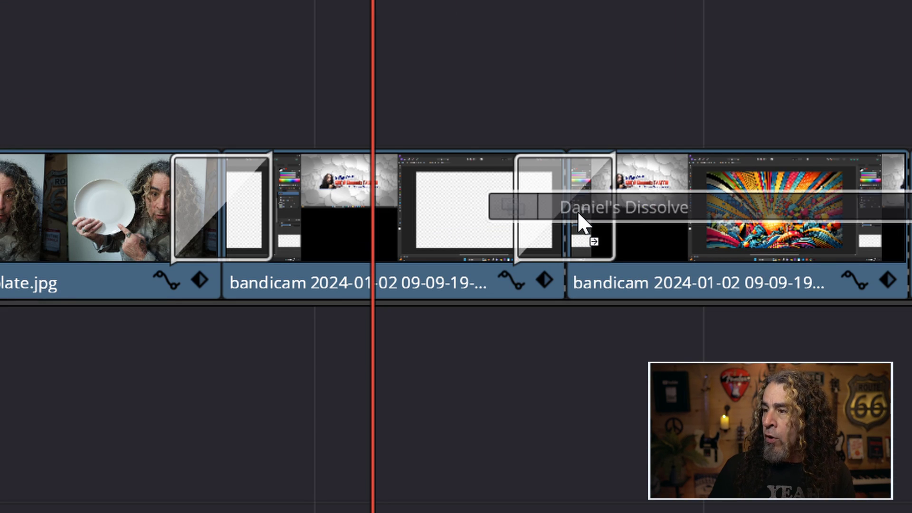
drag(577, 210, 577, 210)
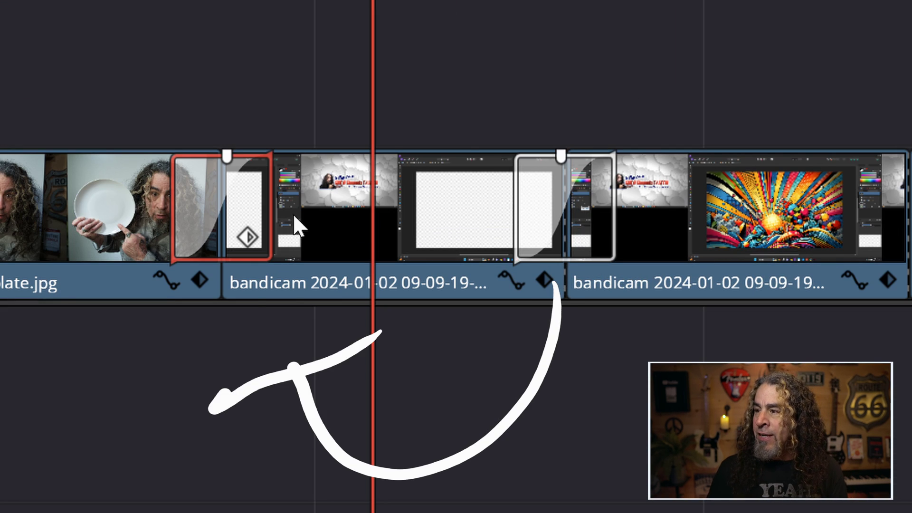
click(549, 217)
click(534, 231)
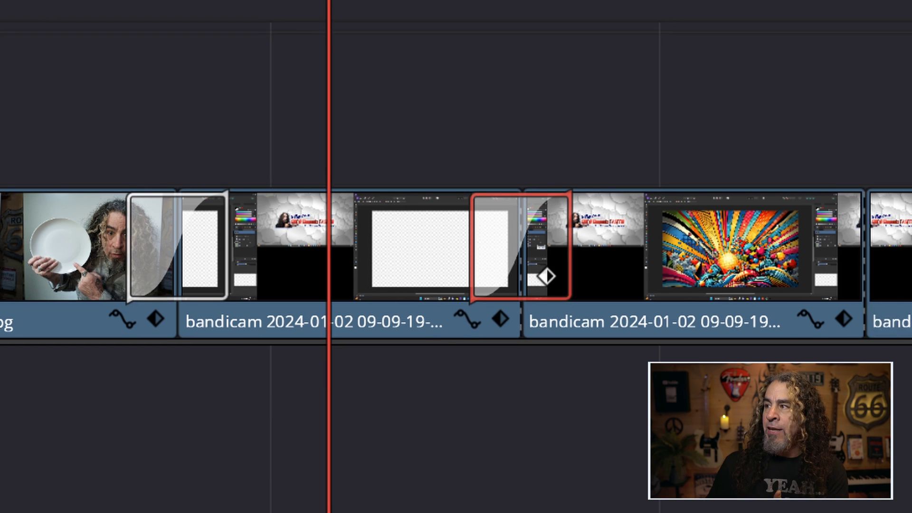
click(646, 108)
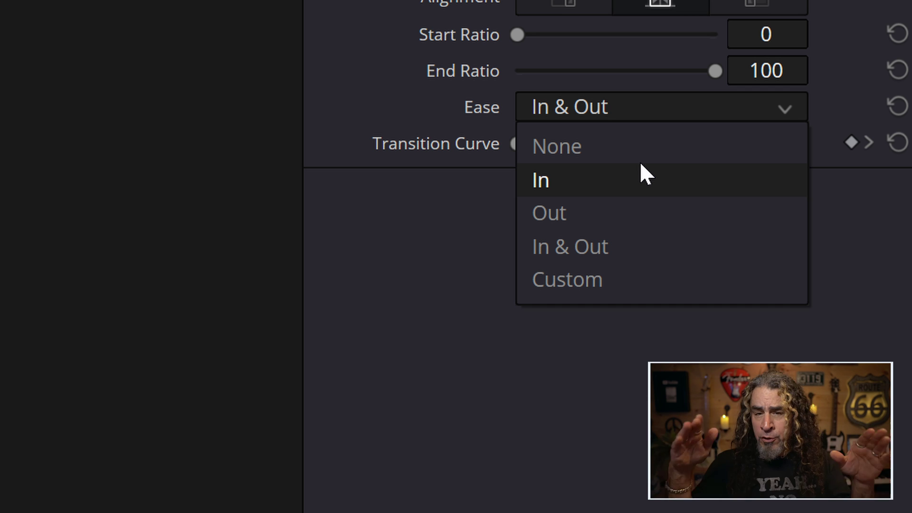
key(Down)
key(Down)
key(Down)
key(Down)
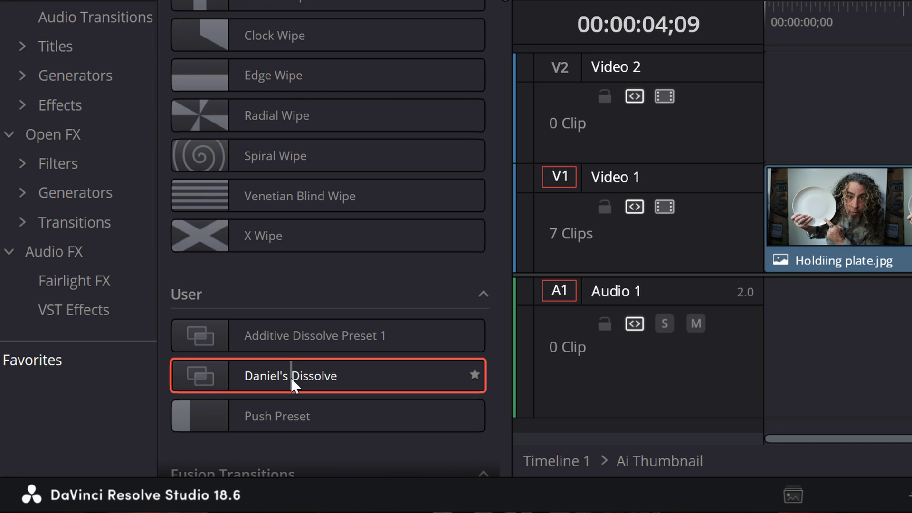
drag(290, 376, 814, 291)
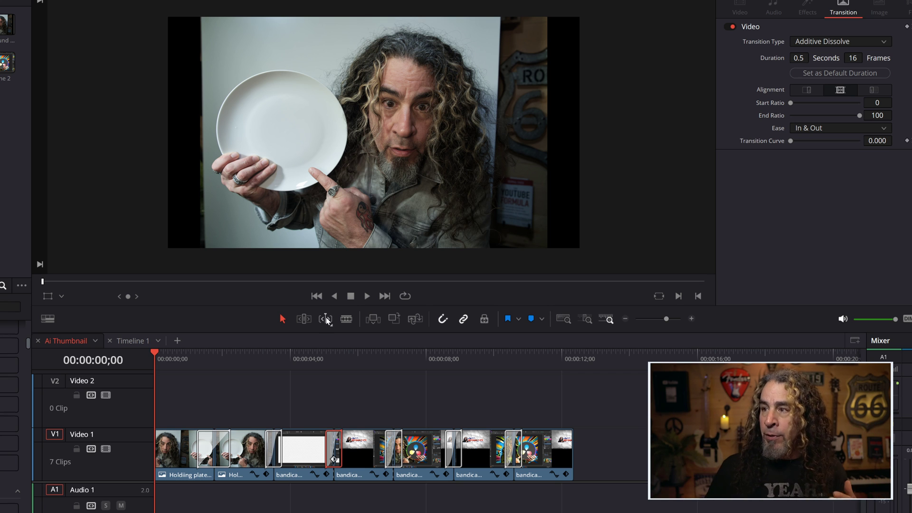
click(367, 296)
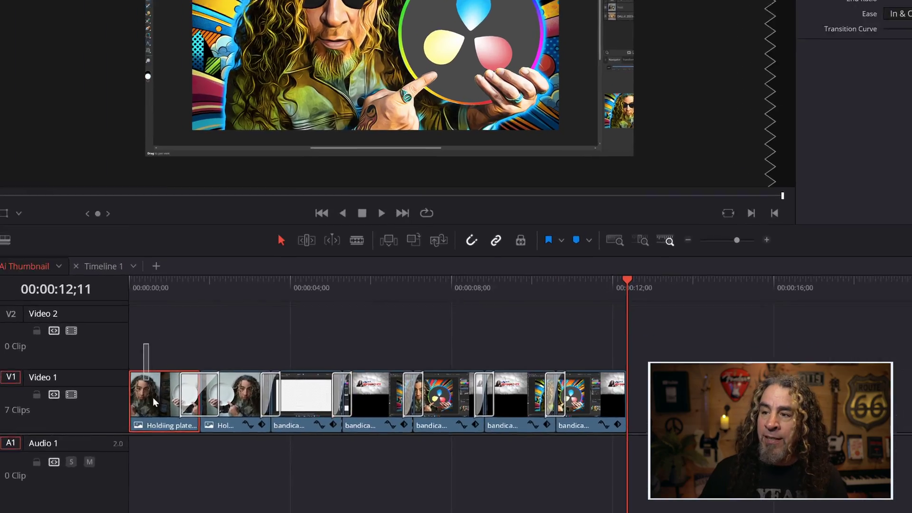
Select all seven Video 1 clips and combine them into Compound Clip 2 with the default name
drag(307, 362, 562, 457)
drag(479, 459, 583, 442)
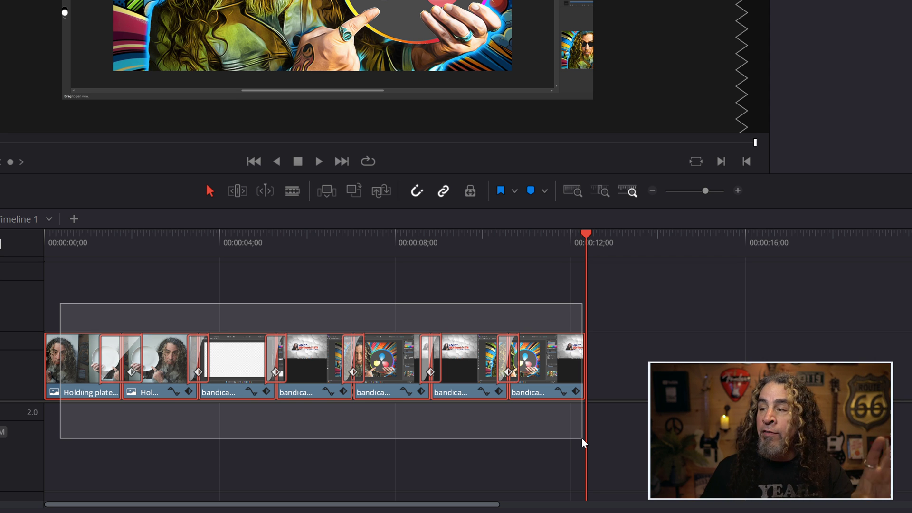
drag(583, 441, 583, 441)
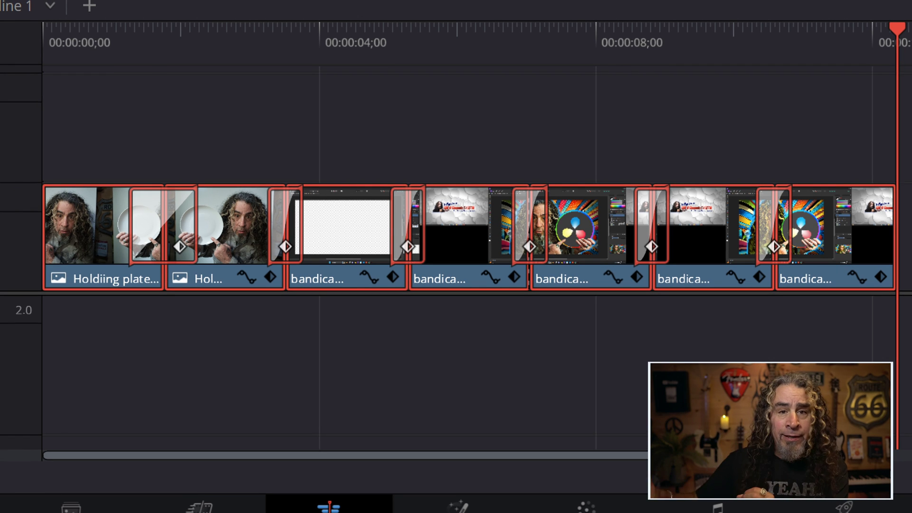
right_click(457, 241)
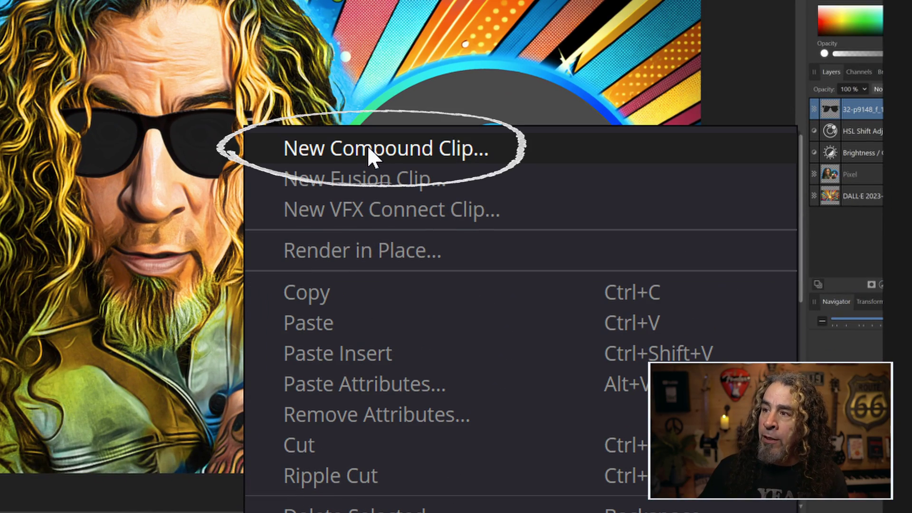
click(367, 145)
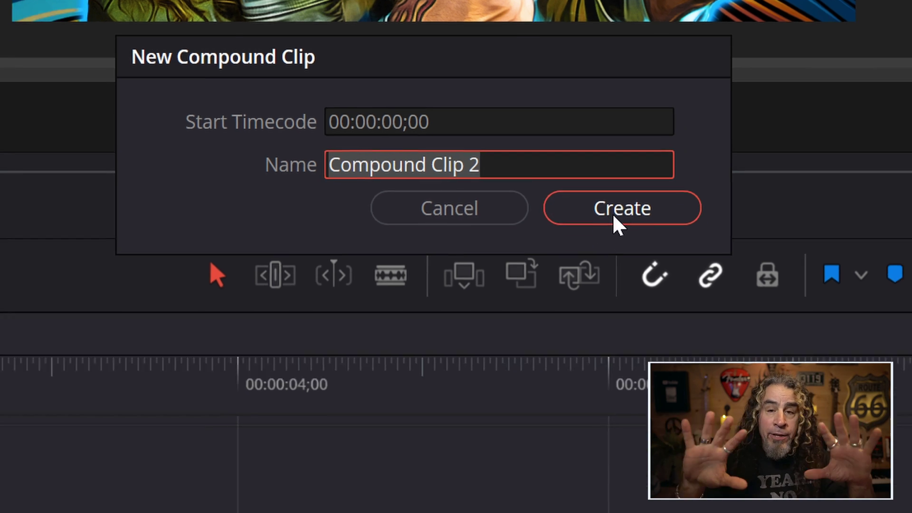
click(612, 215)
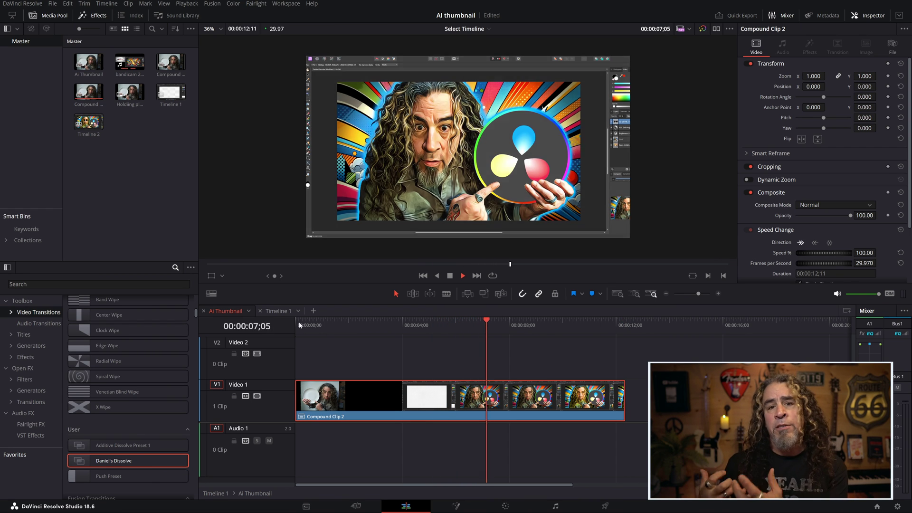
Stop playback and set Compound Clip 2's Speed % to 150, shortening it to 00:00:08;07
click(310, 325)
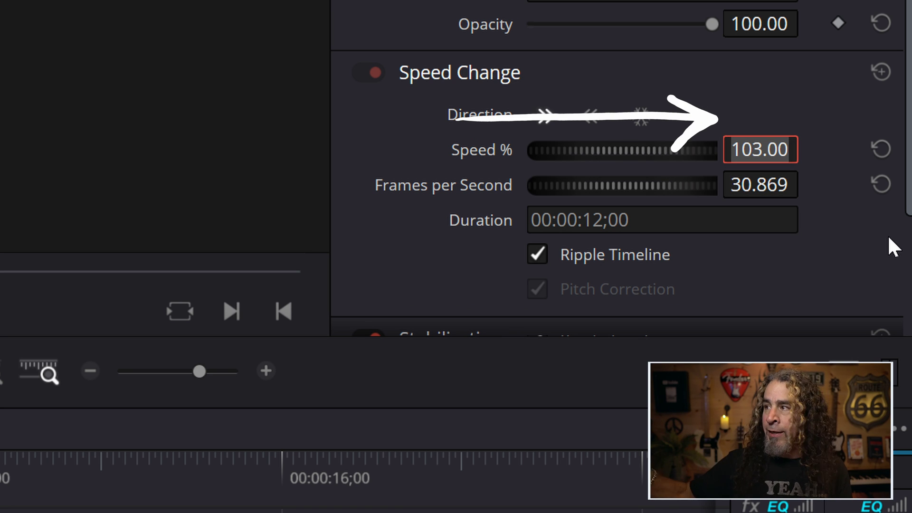
text(150)
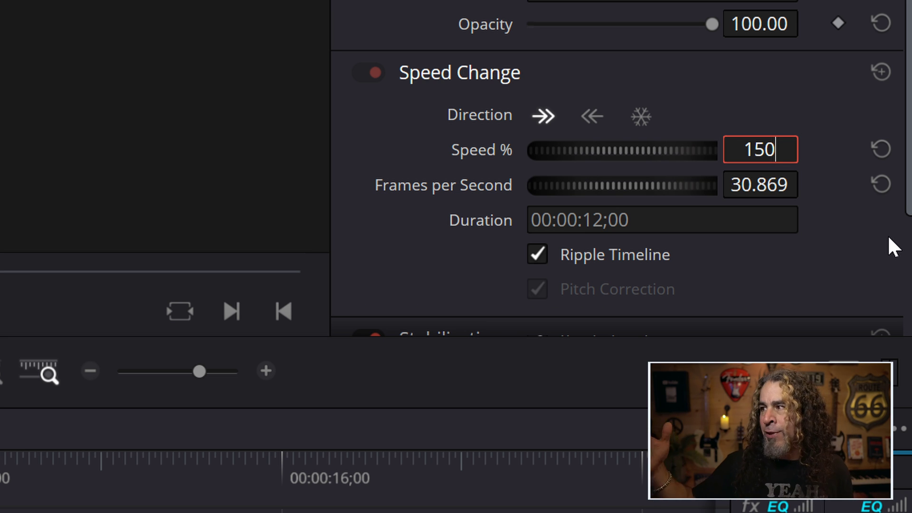
key(Return)
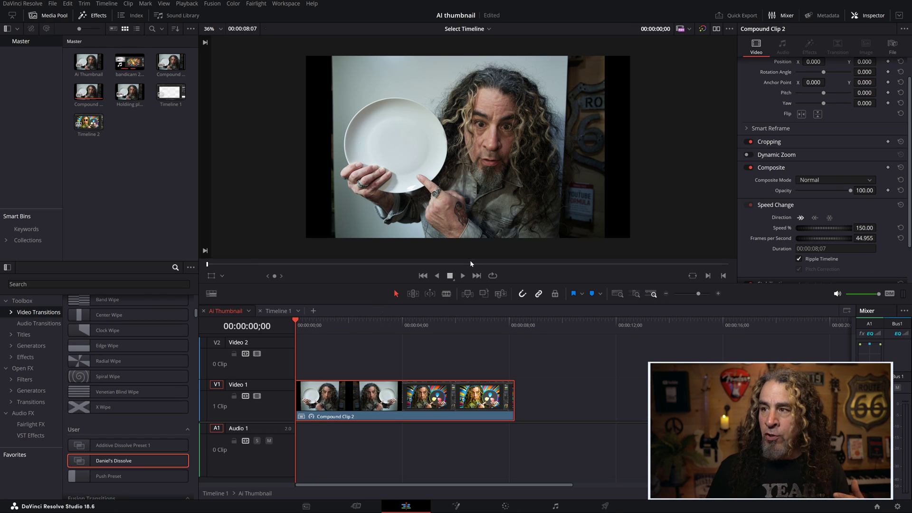
click(463, 276)
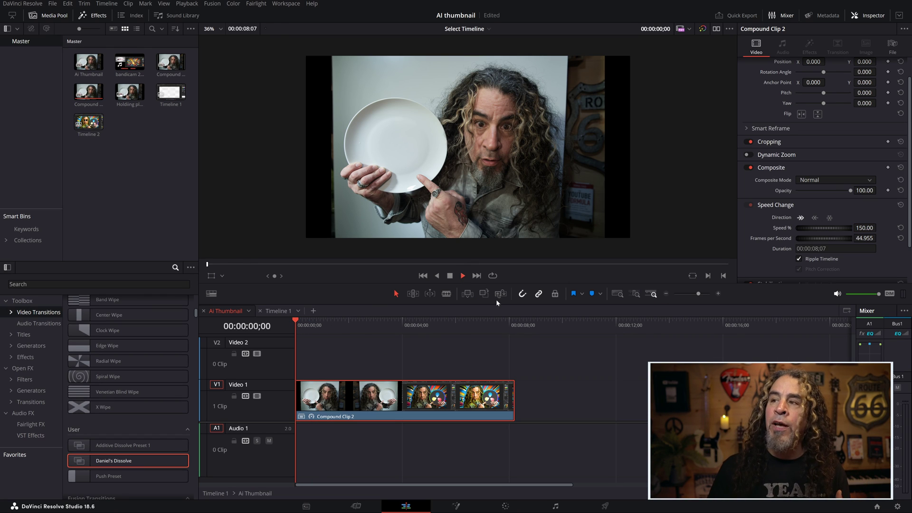